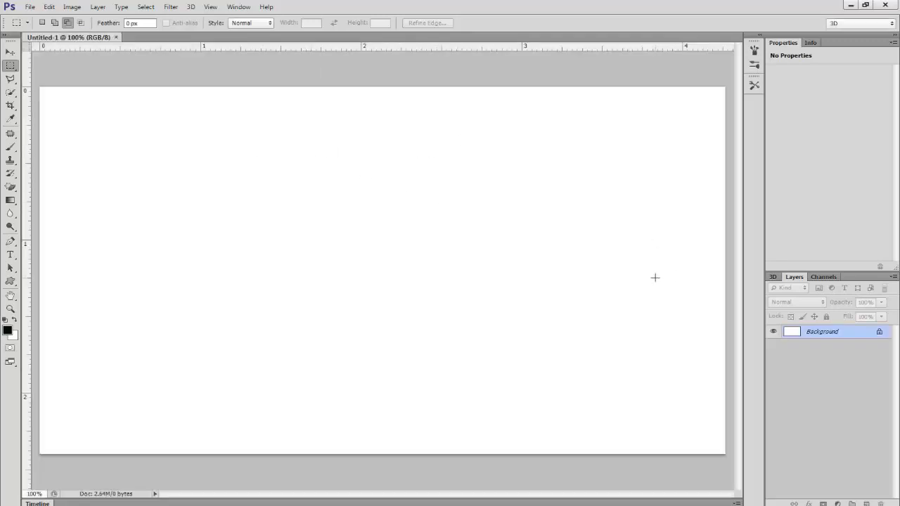
Add the text "Cambodia" to the canvas in black 48 pt Poplar Std.
{"action": "left_click", "coordinate": [11, 255]}
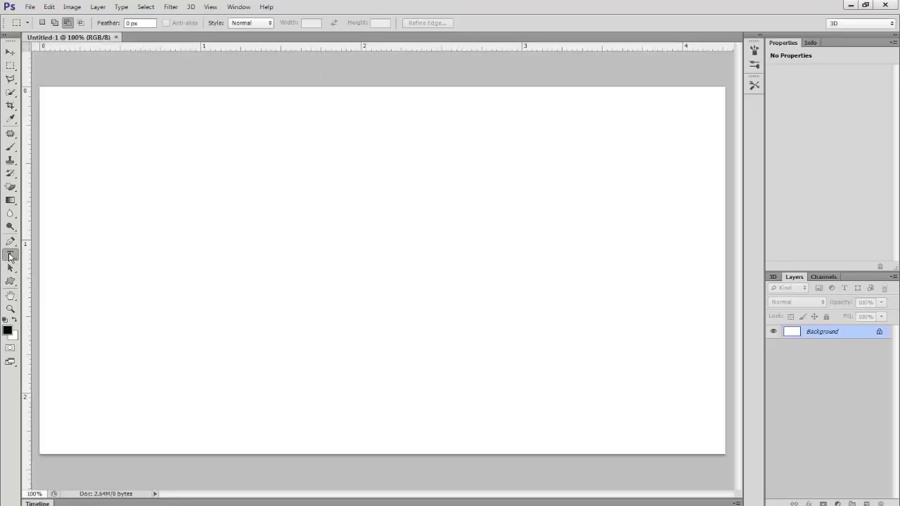
{"action": "left_click", "coordinate": [86, 240]}
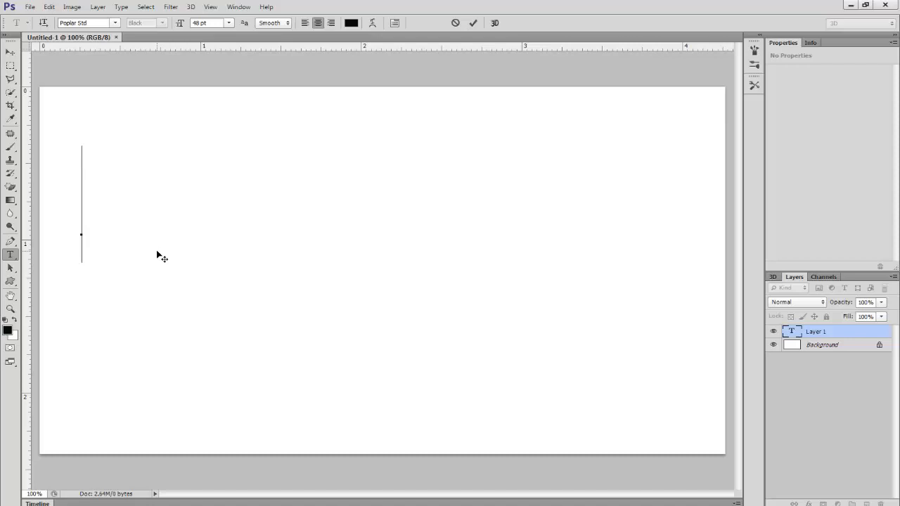
{"action": "type", "text": "Ca"}
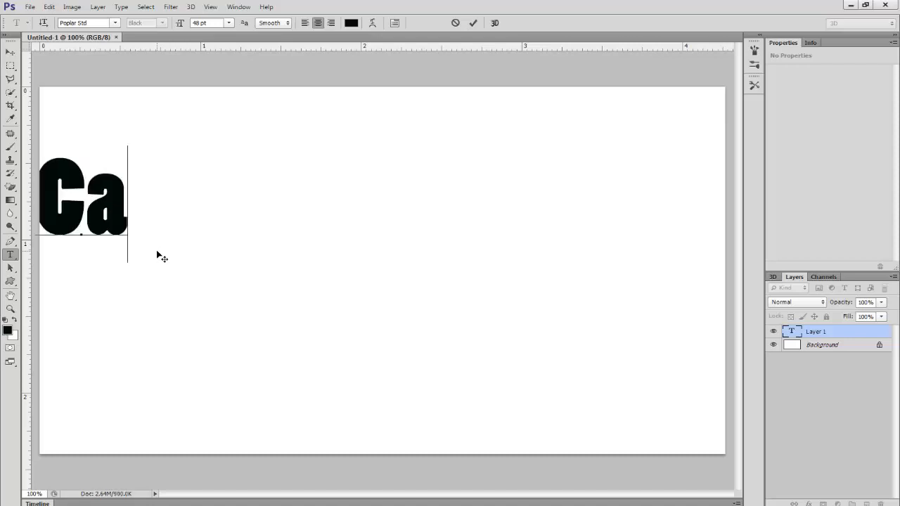
{"action": "type", "text": "m"}
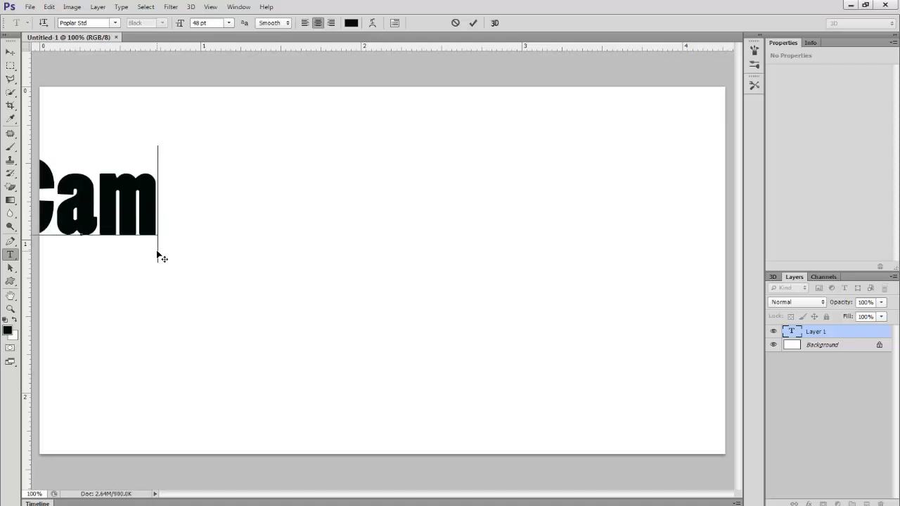
{"action": "type", "text": "bodia"}
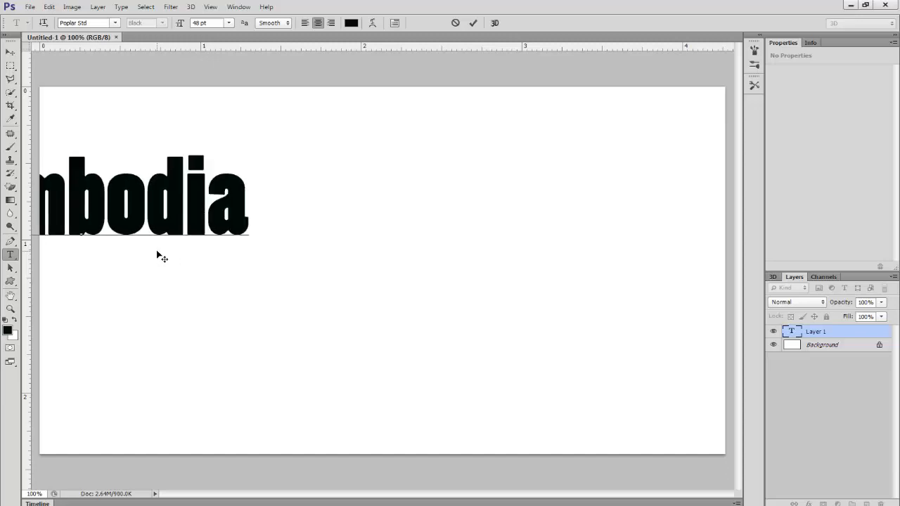
Move the word to the middle of the canvas and enlarge it to about 198% so it spans nearly the full width.
{"action": "left_click", "coordinate": [11, 57]}
{"action": "left_click_drag", "start_coordinate": [133, 196], "coordinate": [408, 256]}
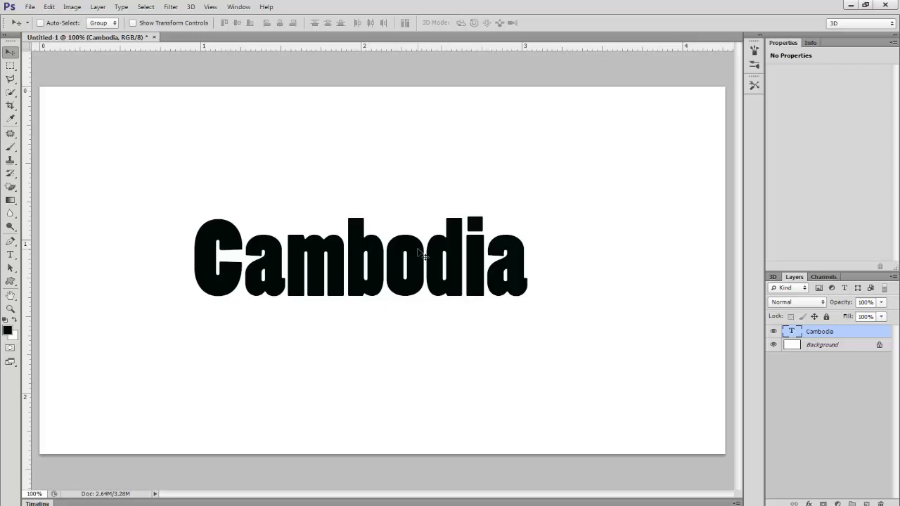
{"action": "key", "text": "ctrl+t"}
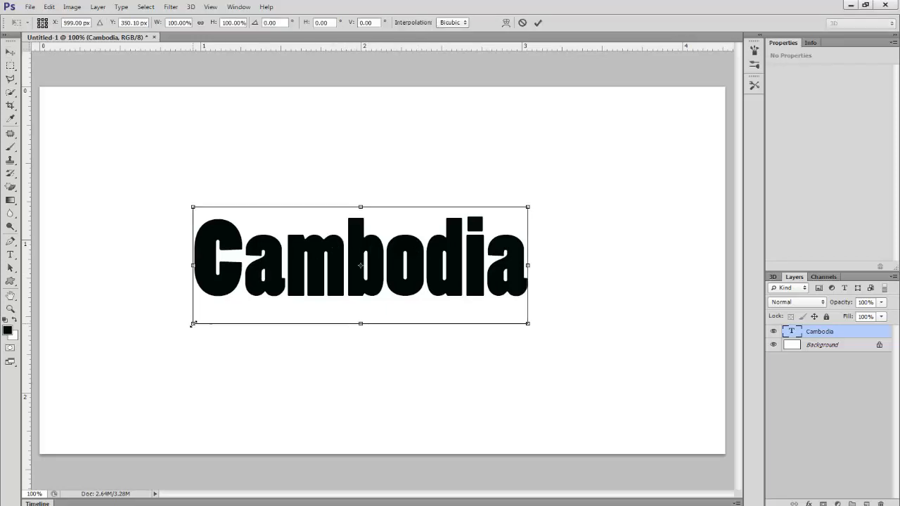
{"action": "left_click_drag", "start_coordinate": [194, 324], "coordinate": [31, 402]}
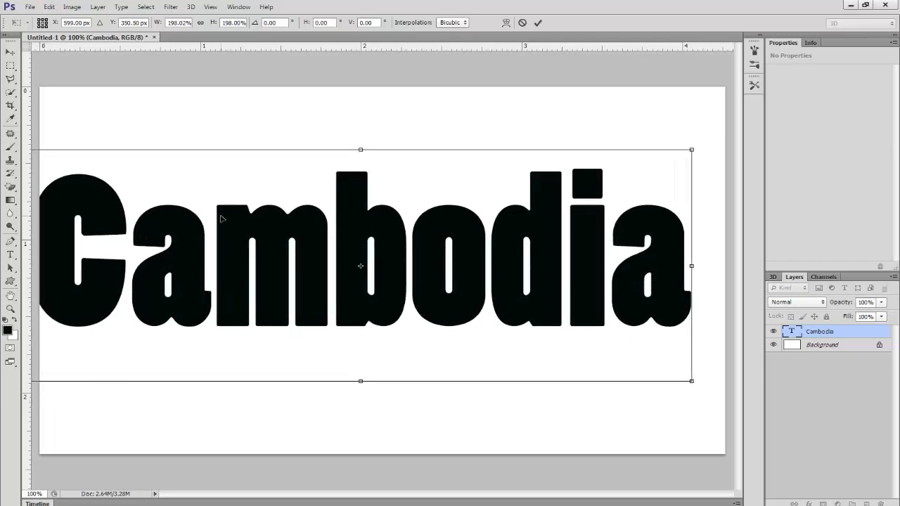
{"action": "key", "text": "Return"}
{"action": "left_click_drag", "start_coordinate": [257, 227], "coordinate": [320, 230]}
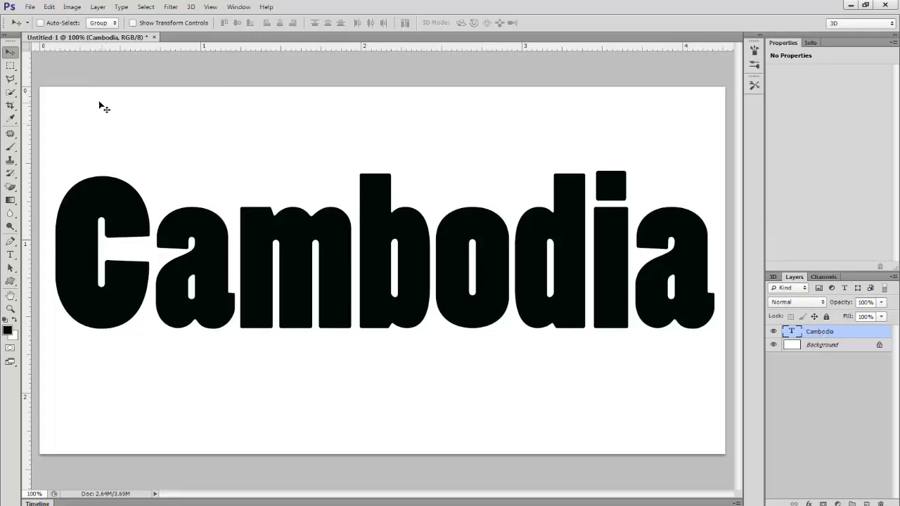
Place the picture of the three Apsara dancers with the Khmer file name from the bb folder at its original size.
{"action": "left_click", "coordinate": [30, 8]}
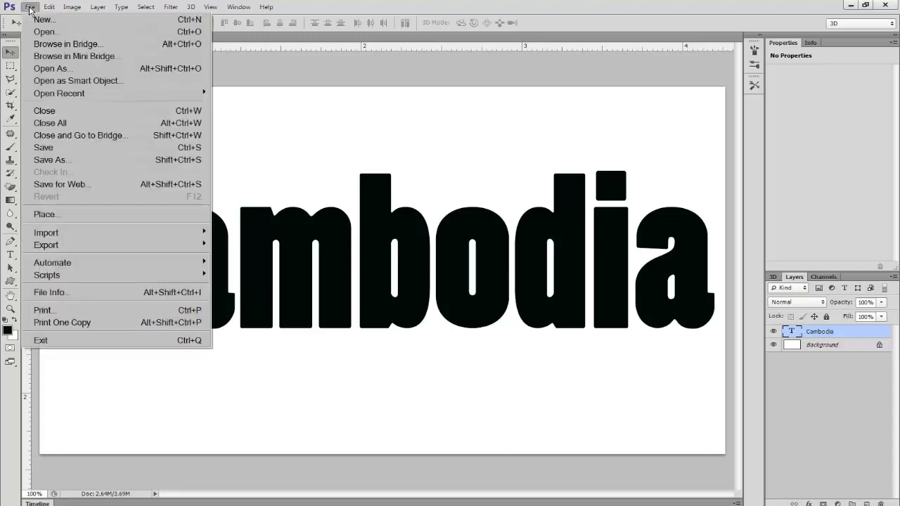
{"action": "left_click", "coordinate": [51, 219]}
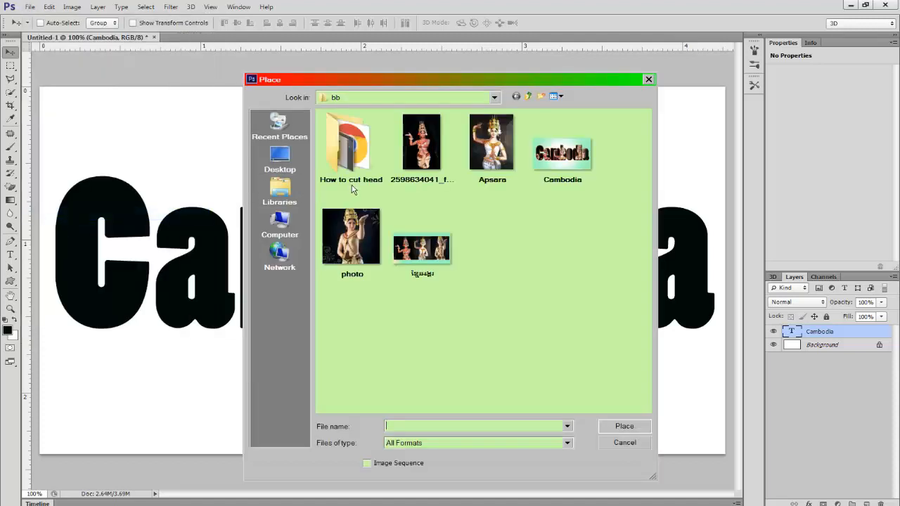
{"action": "left_click", "coordinate": [425, 250]}
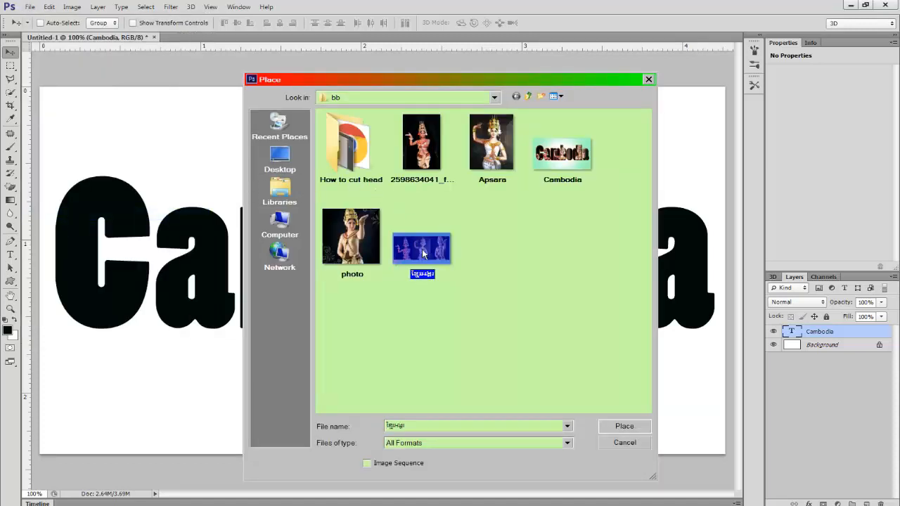
{"action": "left_click", "coordinate": [627, 424]}
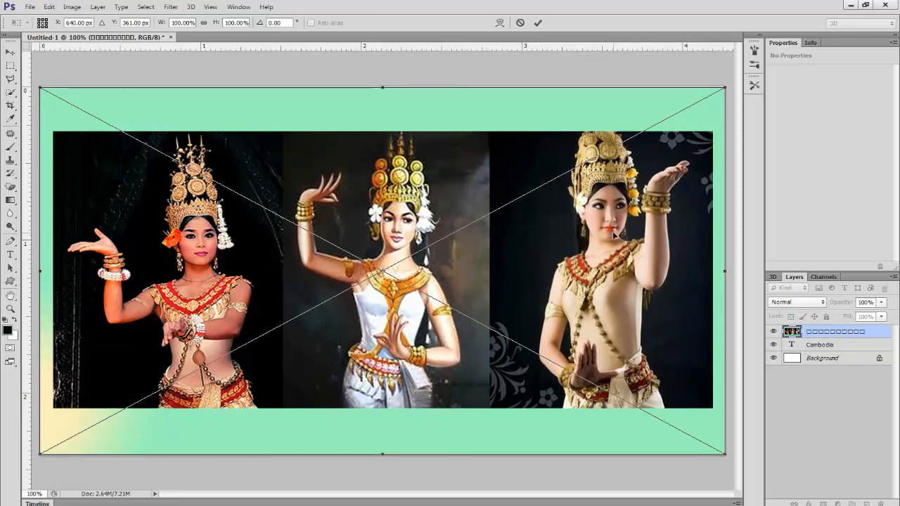
{"action": "key", "text": "Return"}
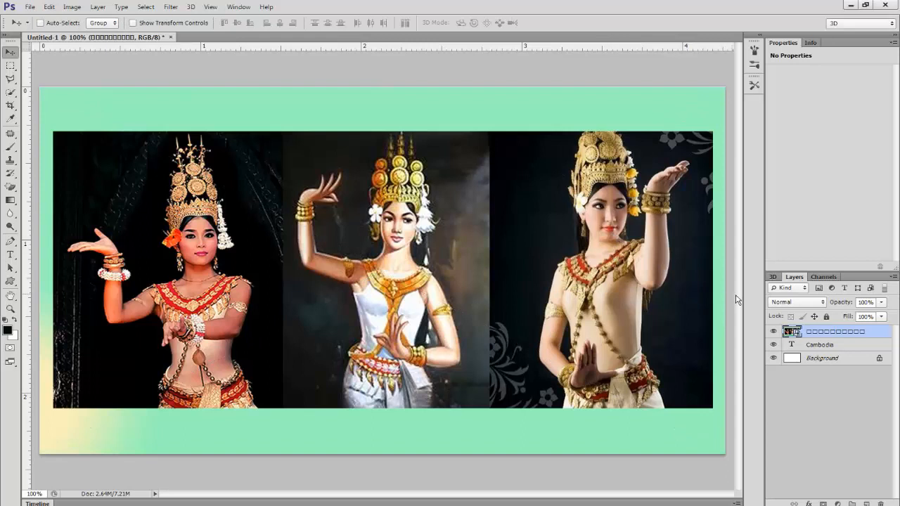
Clip the dancers' picture to the Cambodia text layer and shift it down so the faces sit inside the letters.
{"action": "right_click", "coordinate": [866, 333]}
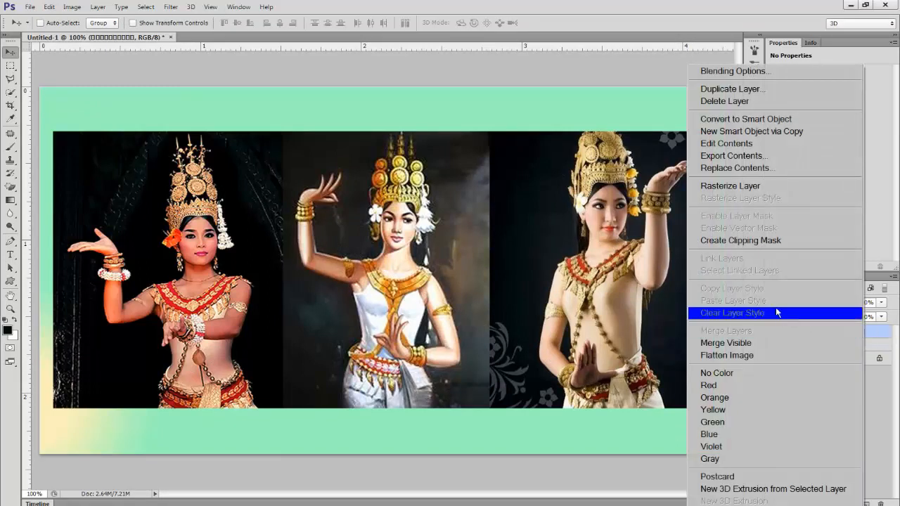
{"action": "left_click", "coordinate": [764, 244]}
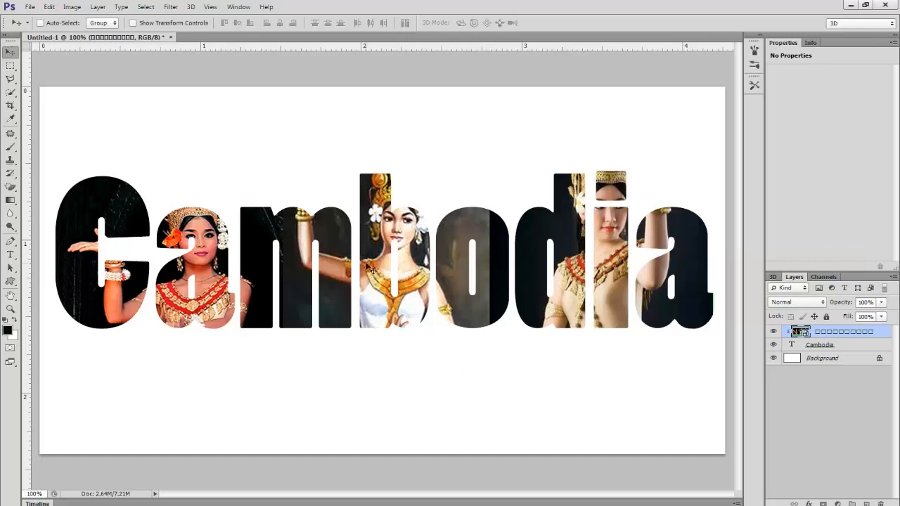
{"action": "left_click_drag", "start_coordinate": [425, 292], "coordinate": [408, 300]}
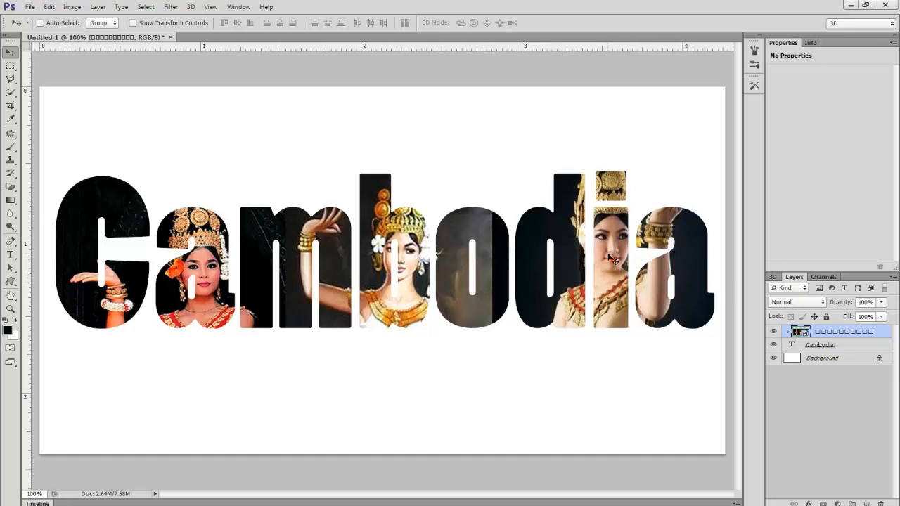
Scale the clipped picture to about 96% and warp it to fit the three dancers' faces and hands into the letters.
{"action": "key", "text": "ctrl+t"}
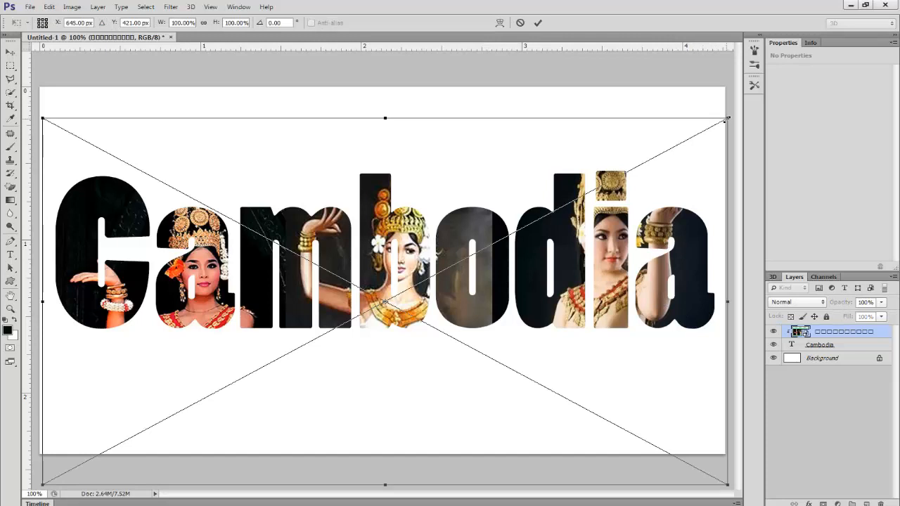
{"action": "mouse_move", "coordinate": [728, 119]}
{"action": "left_mouse_down"}
{"action": "mouse_move", "coordinate": [712, 142]}
{"action": "mouse_move", "coordinate": [718, 132]}
{"action": "left_mouse_up"}
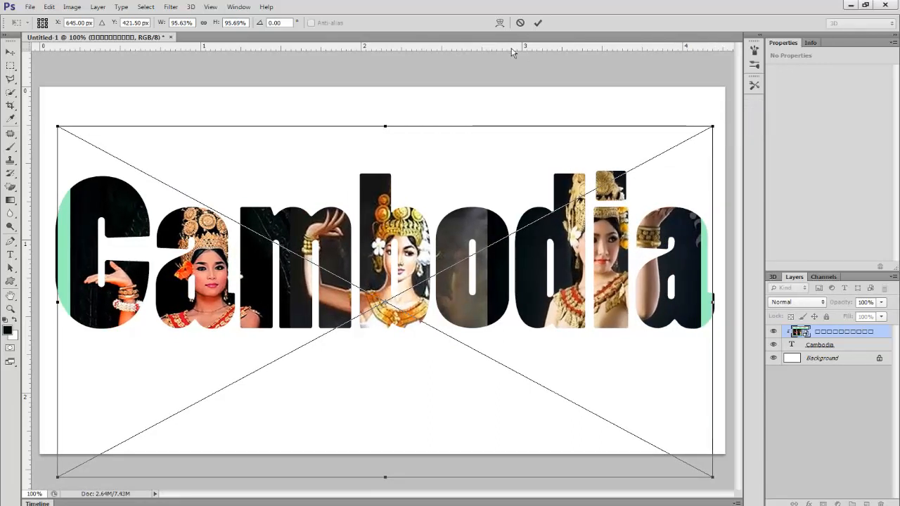
{"action": "left_click", "coordinate": [500, 22]}
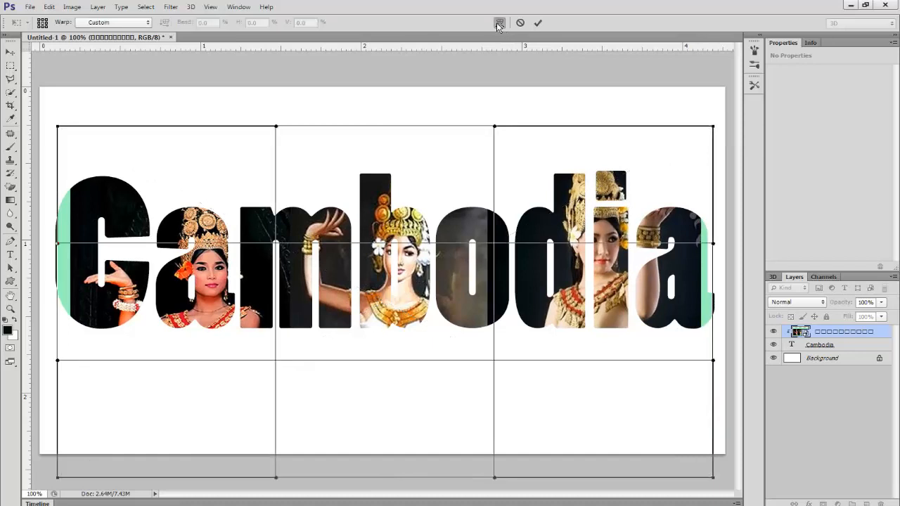
{"action": "left_click_drag", "start_coordinate": [276, 301], "coordinate": [269, 298]}
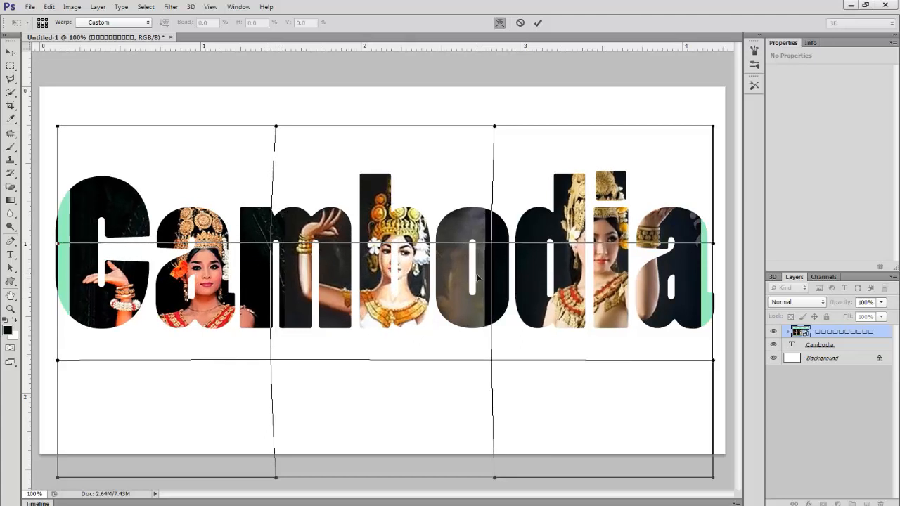
{"action": "mouse_move", "coordinate": [492, 269]}
{"action": "left_mouse_down"}
{"action": "mouse_move", "coordinate": [507, 270]}
{"action": "mouse_move", "coordinate": [493, 275]}
{"action": "left_mouse_up"}
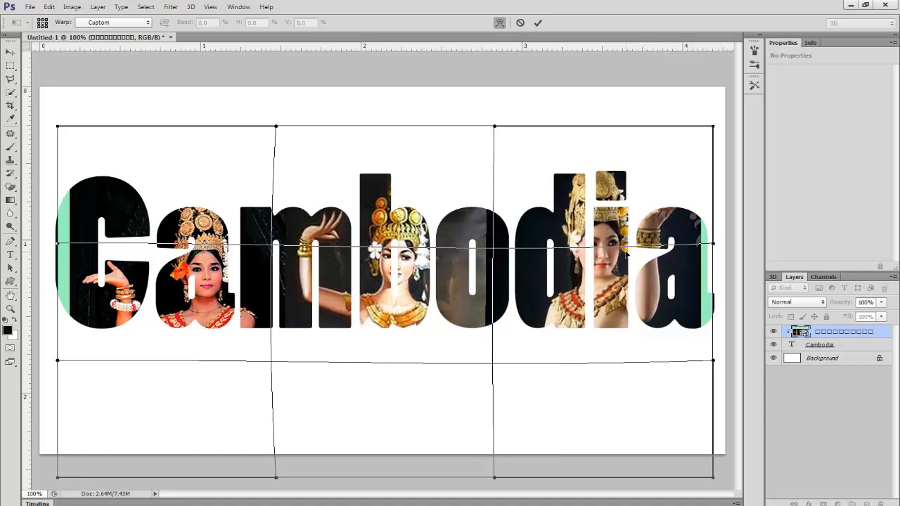
{"action": "left_click_drag", "start_coordinate": [625, 251], "coordinate": [587, 268]}
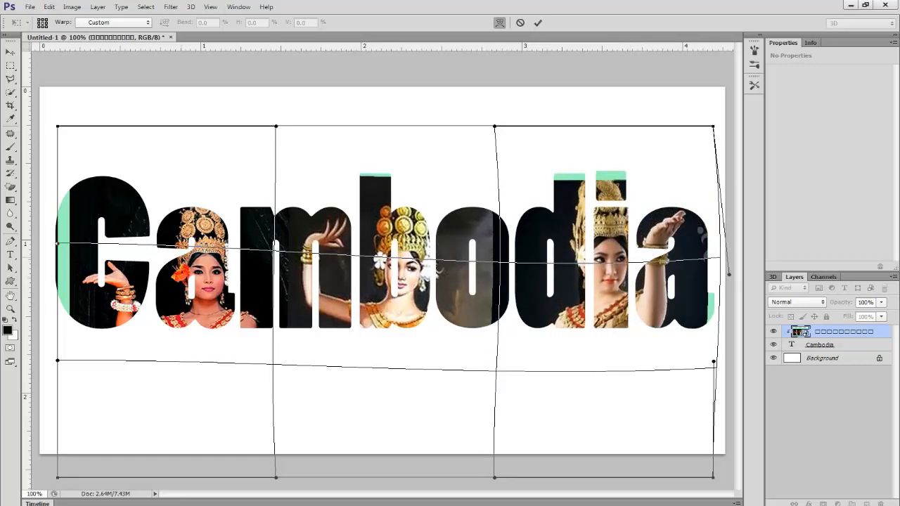
{"action": "left_click_drag", "start_coordinate": [157, 248], "coordinate": [154, 258]}
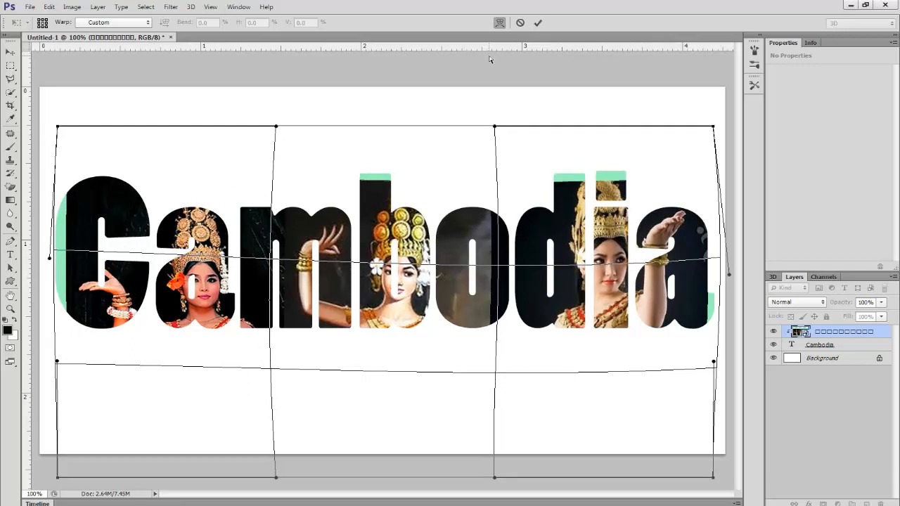
{"action": "left_click", "coordinate": [538, 23]}
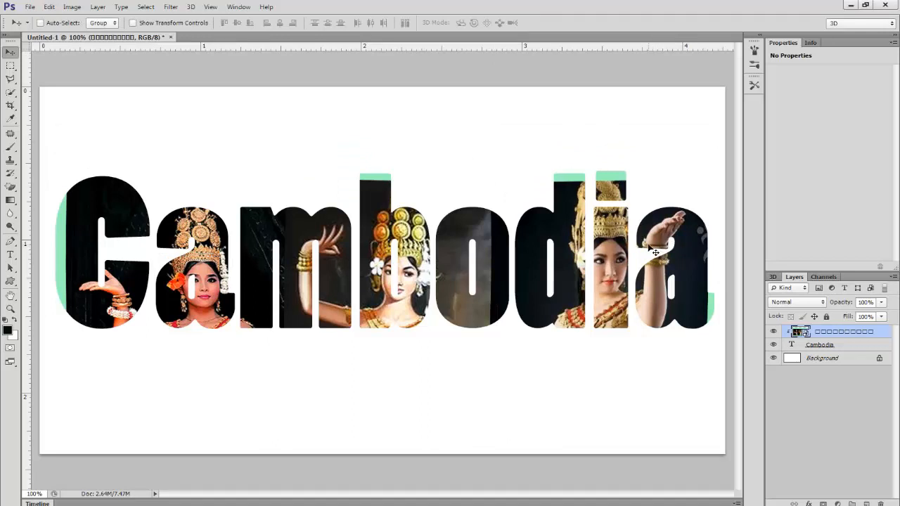
Warp the picture again, pulling its upper edge up and its left edge outward to cover the green strips in the letters.
{"action": "key", "text": "ctrl+t"}
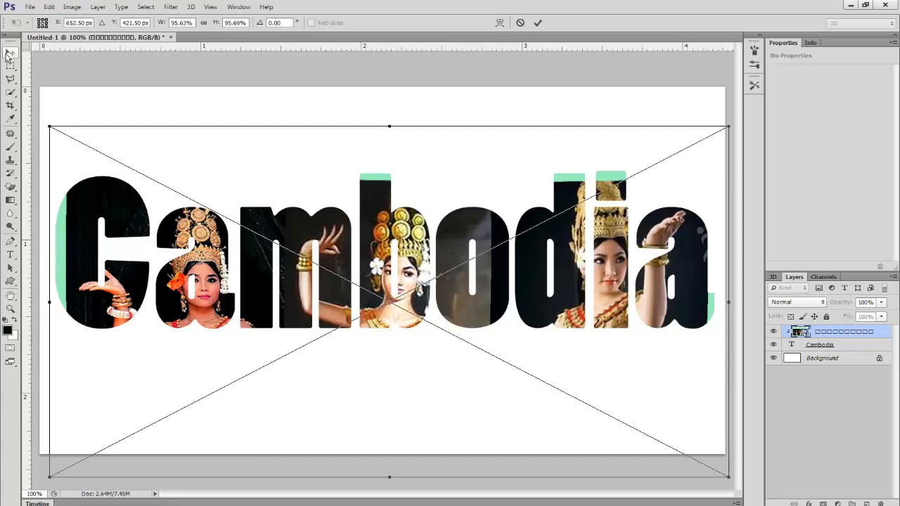
{"action": "left_click", "coordinate": [499, 23]}
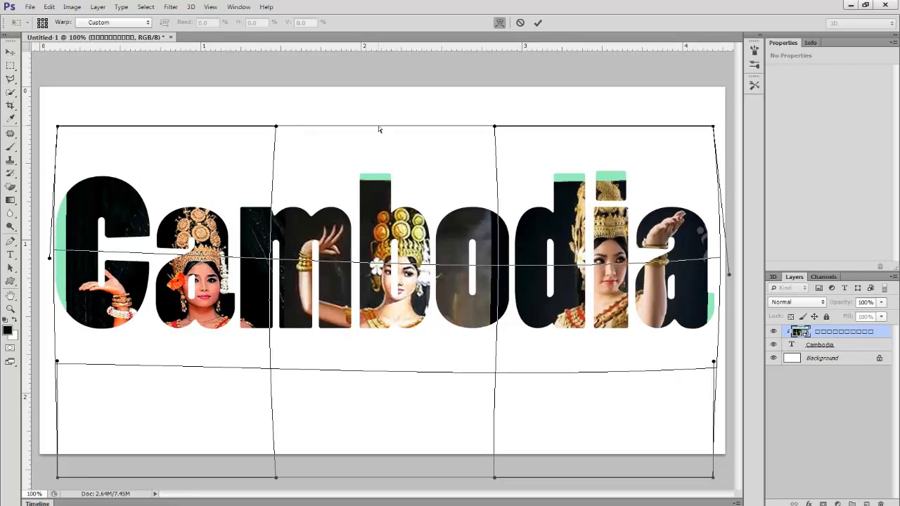
{"action": "mouse_move", "coordinate": [373, 126]}
{"action": "left_mouse_down"}
{"action": "mouse_move", "coordinate": [380, 113]}
{"action": "mouse_move", "coordinate": [368, 111]}
{"action": "mouse_move", "coordinate": [377, 118]}
{"action": "mouse_move", "coordinate": [367, 121]}
{"action": "left_mouse_up"}
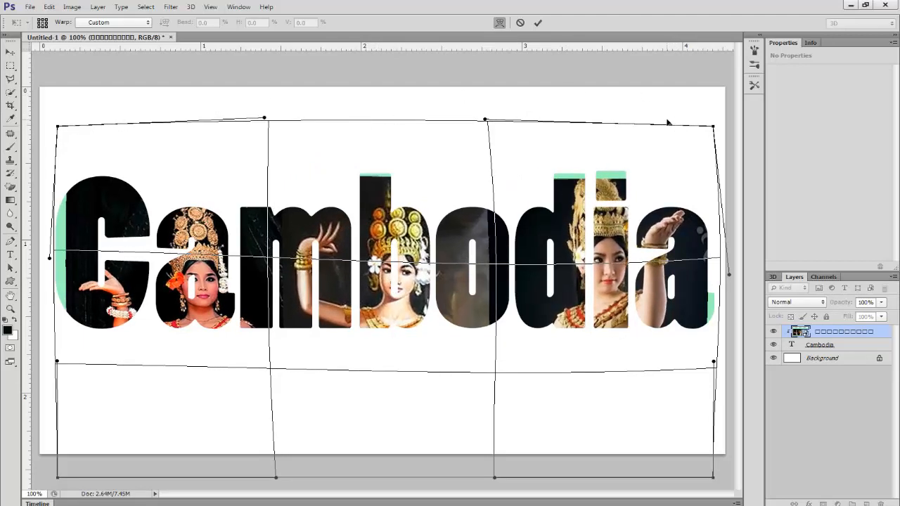
{"action": "left_click_drag", "start_coordinate": [647, 128], "coordinate": [647, 115]}
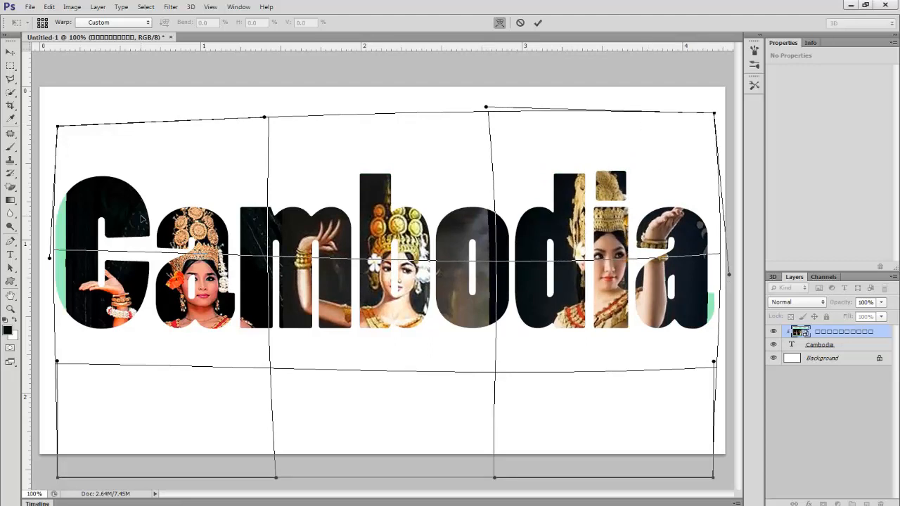
{"action": "left_click_drag", "start_coordinate": [57, 251], "coordinate": [42, 249]}
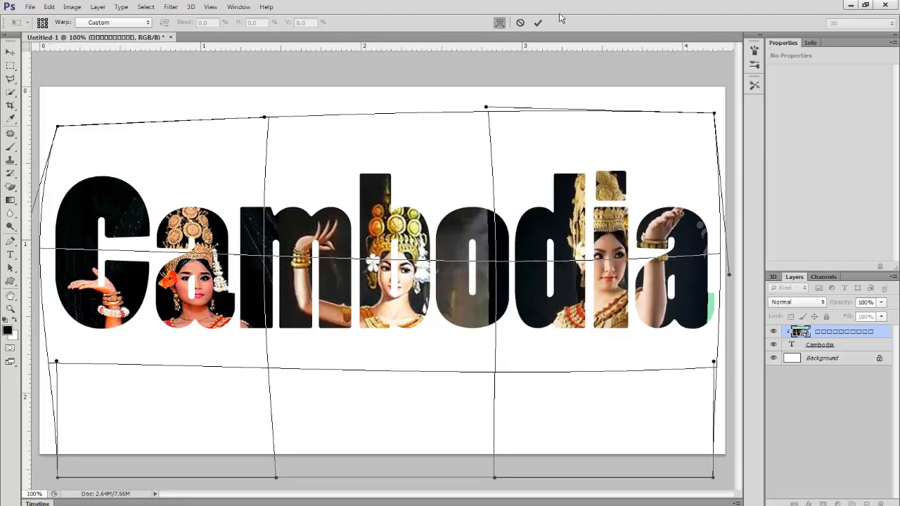
{"action": "left_click", "coordinate": [538, 22]}
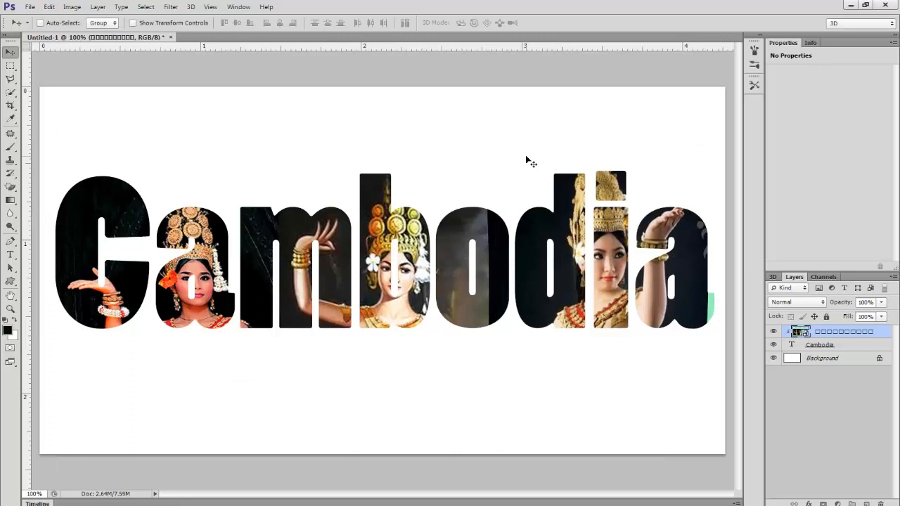
{"action": "double_click", "coordinate": [853, 333]}
{"action": "key", "text": "Return"}
{"action": "double_click", "coordinate": [879, 334]}
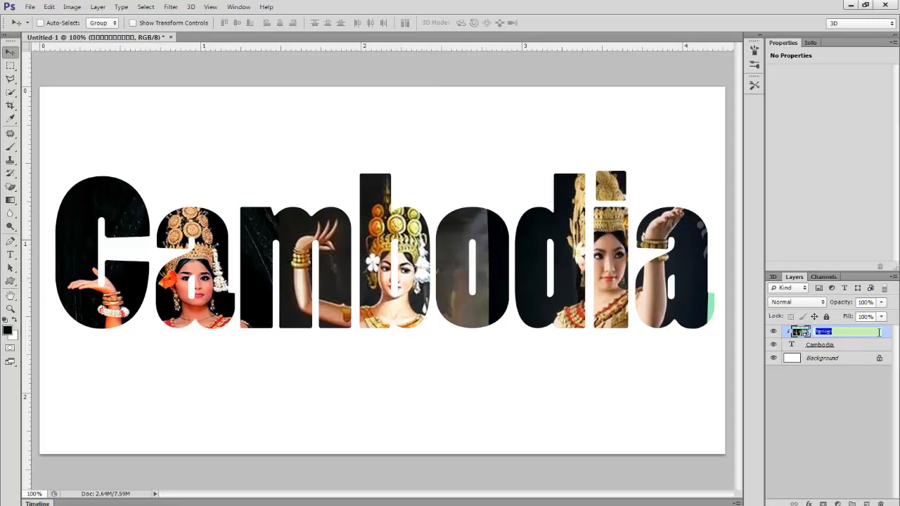
{"action": "double_click", "coordinate": [882, 335]}
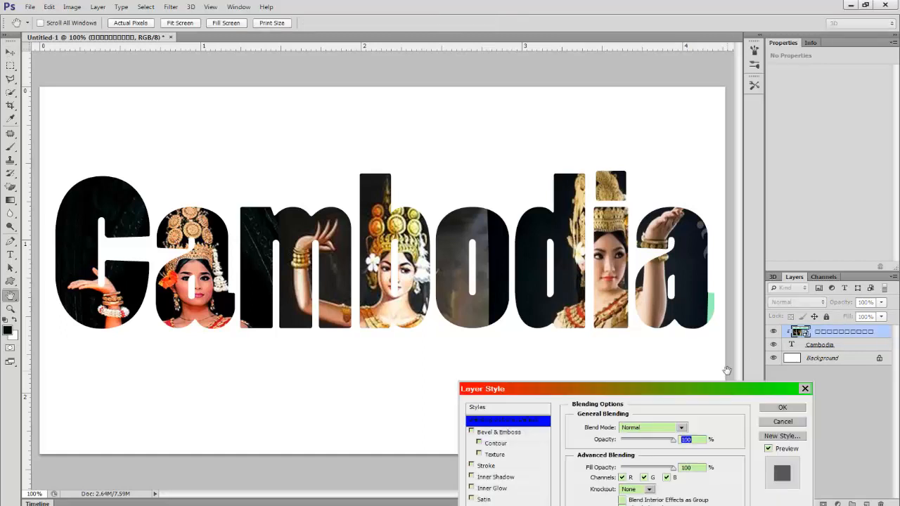
{"action": "left_click_drag", "start_coordinate": [721, 397], "coordinate": [774, 142]}
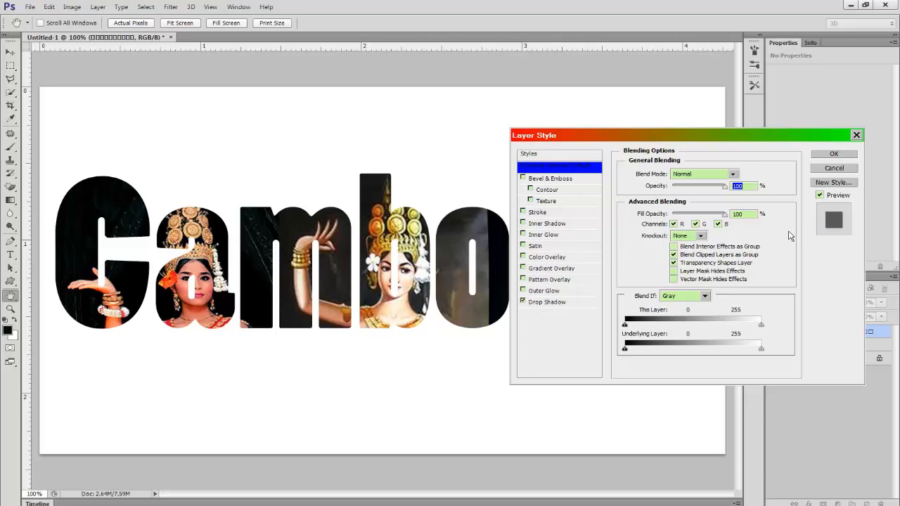
{"action": "left_click", "coordinate": [857, 136]}
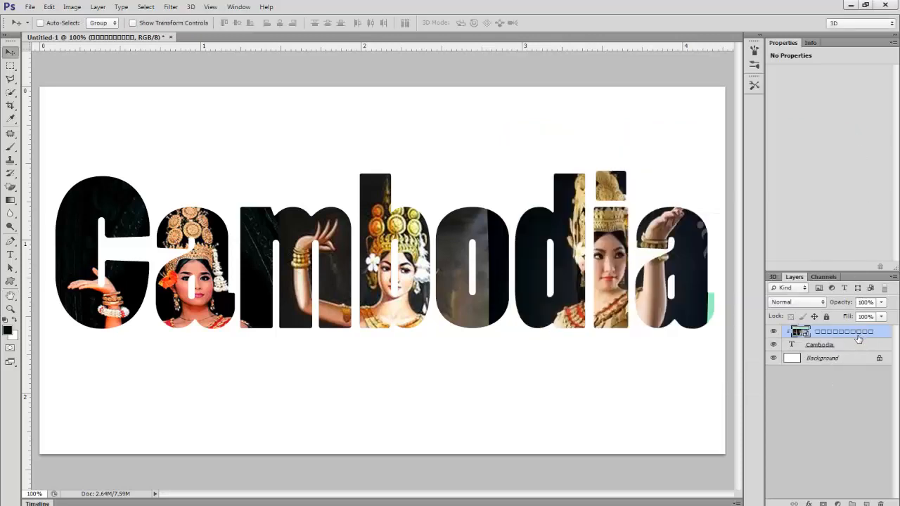
Add a default black Stroke and a Bevel & Emboss effect to the Cambodia text layer.
{"action": "left_click", "coordinate": [822, 346]}
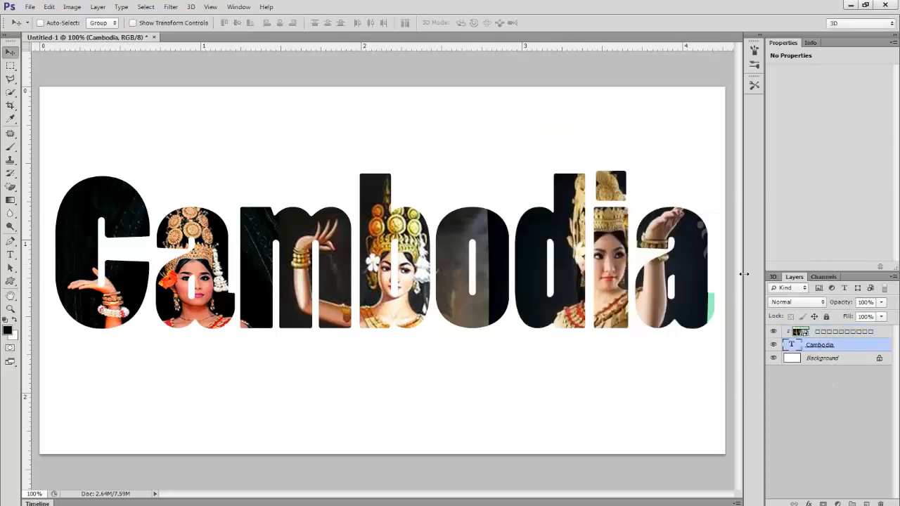
{"action": "double_click", "coordinate": [853, 348]}
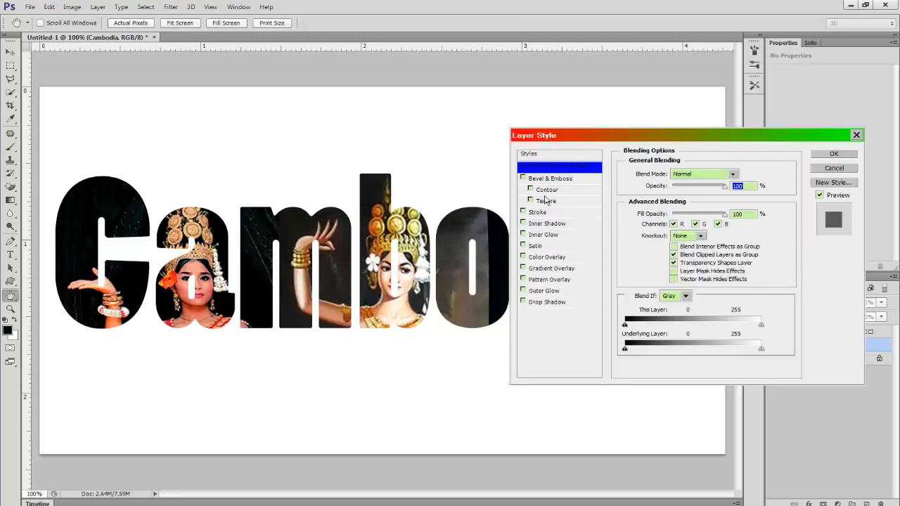
{"action": "left_click", "coordinate": [523, 213]}
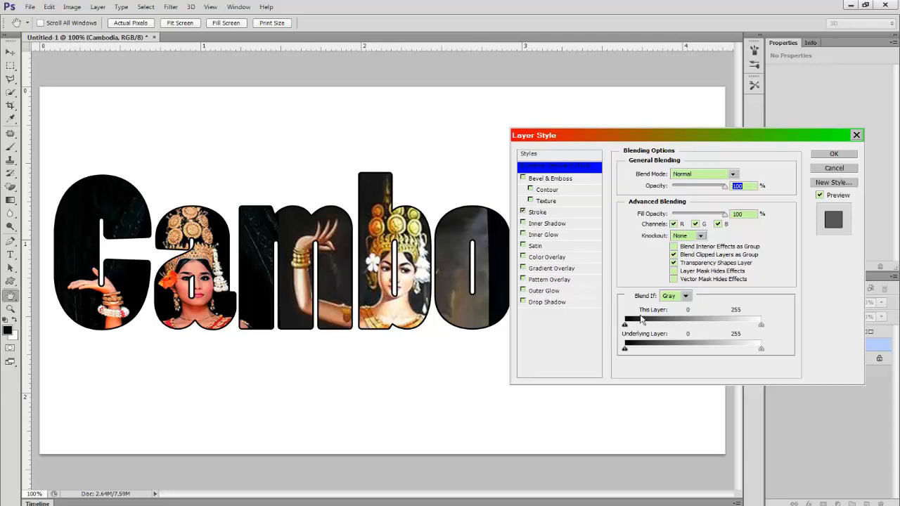
{"action": "mouse_move", "coordinate": [625, 324]}
{"action": "left_mouse_down"}
{"action": "mouse_move", "coordinate": [640, 324]}
{"action": "mouse_move", "coordinate": [624, 325]}
{"action": "left_mouse_up"}
{"action": "left_click", "coordinate": [523, 178]}
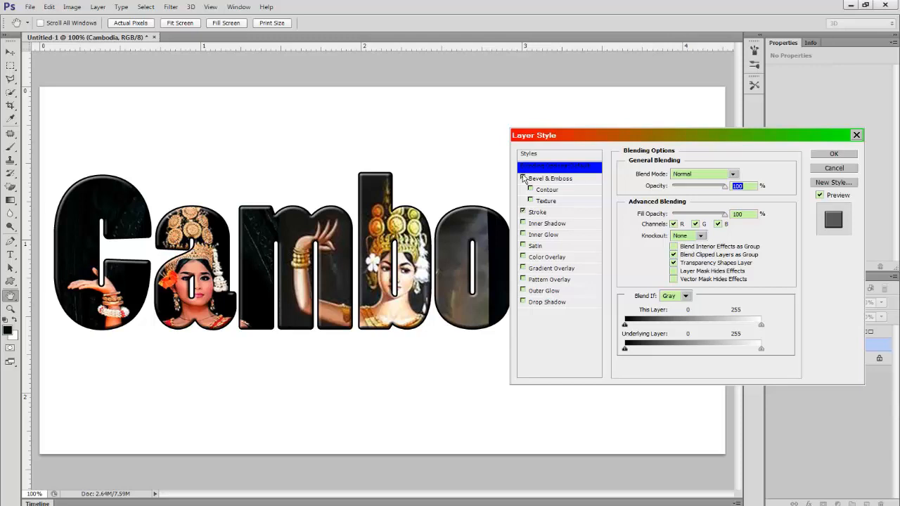
{"action": "left_click_drag", "start_coordinate": [674, 141], "coordinate": [731, 105]}
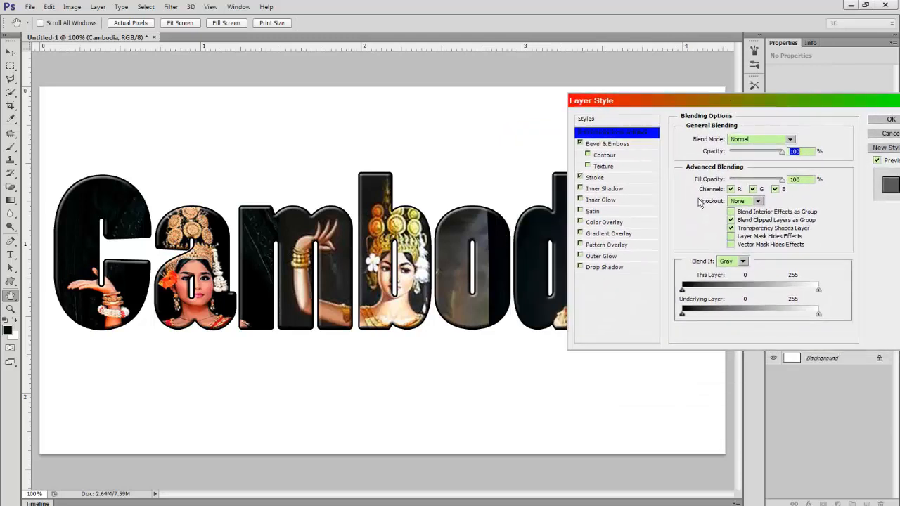
Add a Drop Shadow to the Cambodia text layer and set its angle to 153°.
{"action": "left_click", "coordinate": [580, 268]}
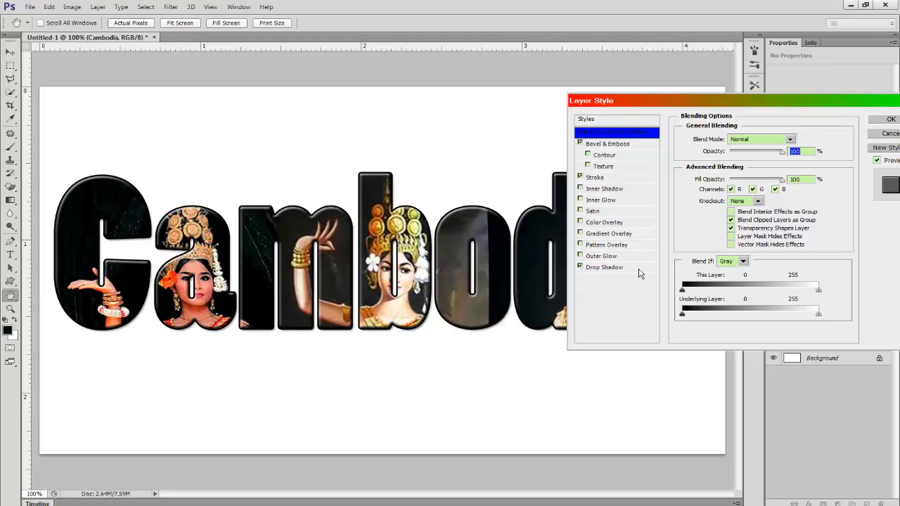
{"action": "left_click", "coordinate": [618, 270]}
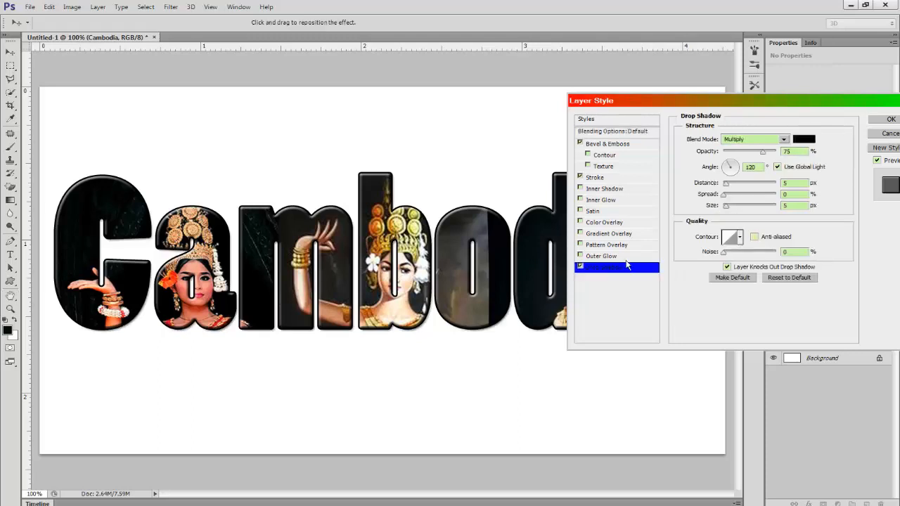
{"action": "left_click", "coordinate": [729, 171]}
{"action": "mouse_move", "coordinate": [729, 171]}
{"action": "left_mouse_down"}
{"action": "mouse_move", "coordinate": [732, 180]}
{"action": "mouse_move", "coordinate": [739, 169]}
{"action": "left_mouse_up"}
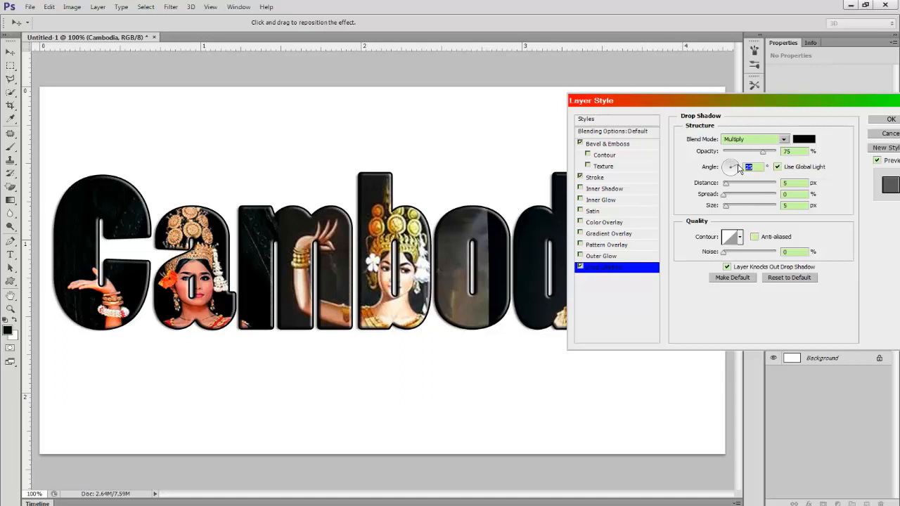
{"action": "left_click", "coordinate": [736, 173]}
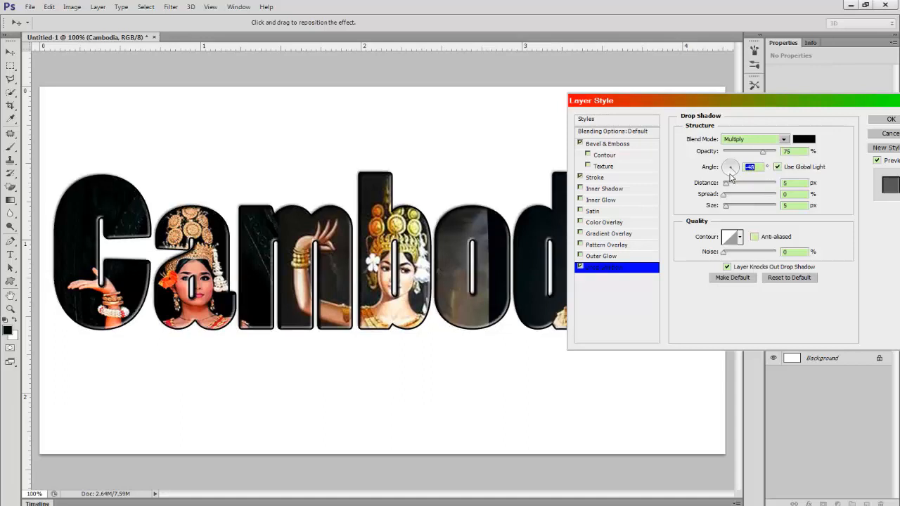
{"action": "left_click", "coordinate": [729, 176]}
{"action": "left_click", "coordinate": [725, 168]}
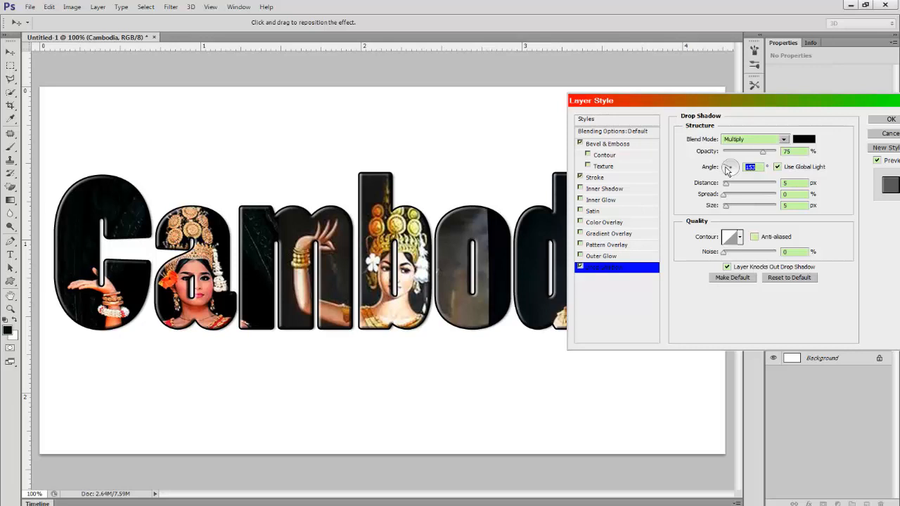
Set the shadow's distance to 6 px, size to 0 px and opacity to 100%, enable Outer Glow, and apply the layer style.
{"action": "left_click_drag", "start_coordinate": [726, 184], "coordinate": [722, 208]}
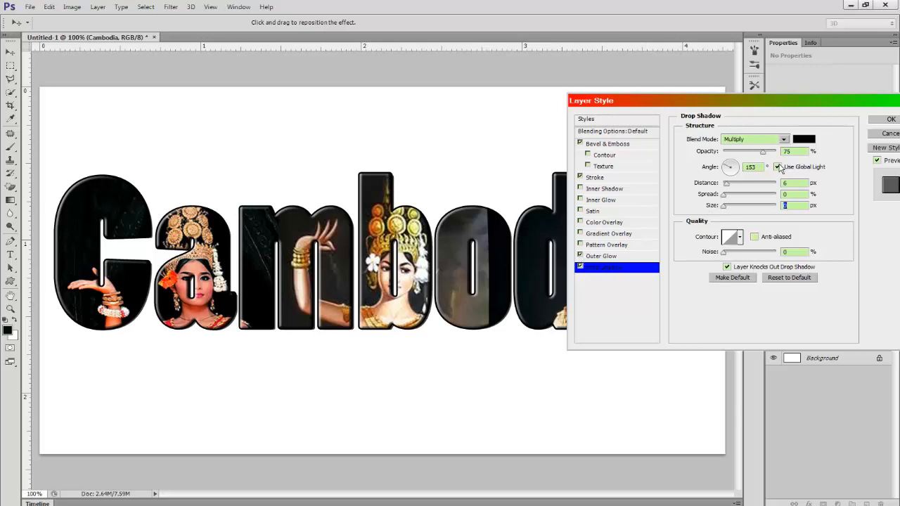
{"action": "left_click_drag", "start_coordinate": [764, 154], "coordinate": [774, 155]}
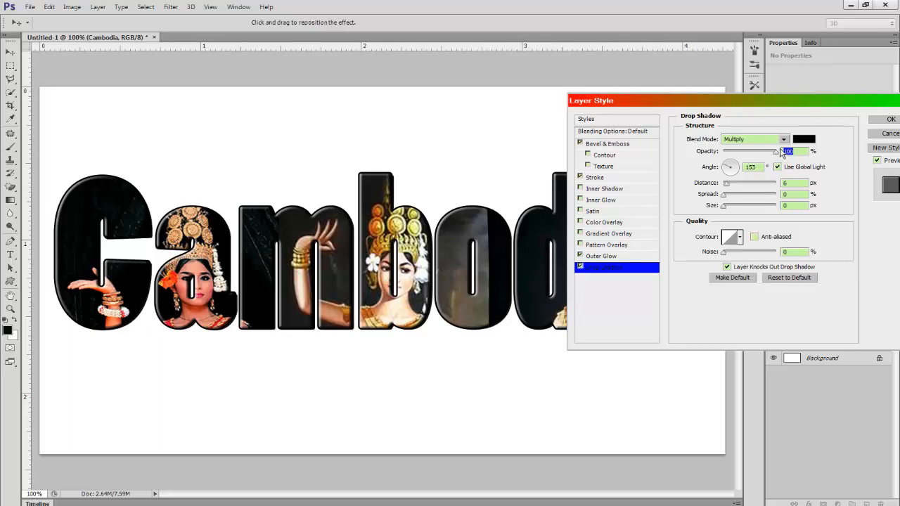
{"action": "left_click_drag", "start_coordinate": [780, 109], "coordinate": [443, 315]}
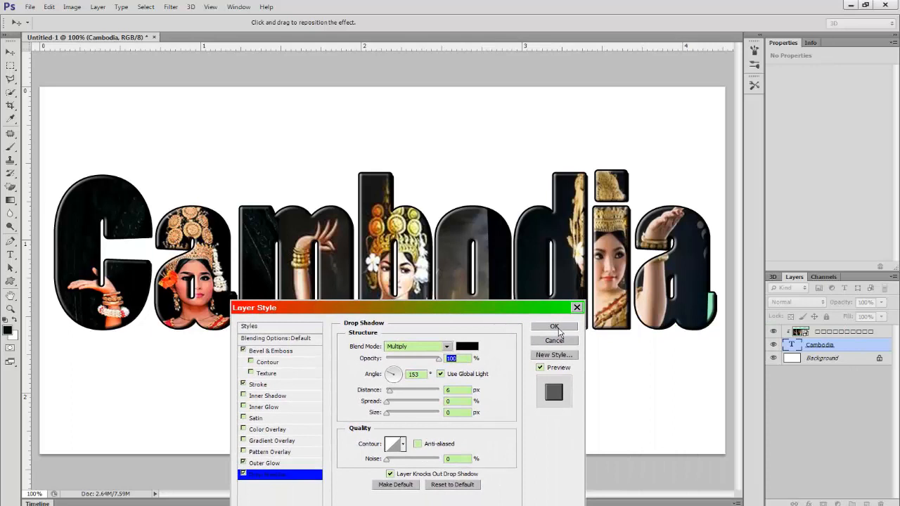
{"action": "left_click", "coordinate": [555, 328]}
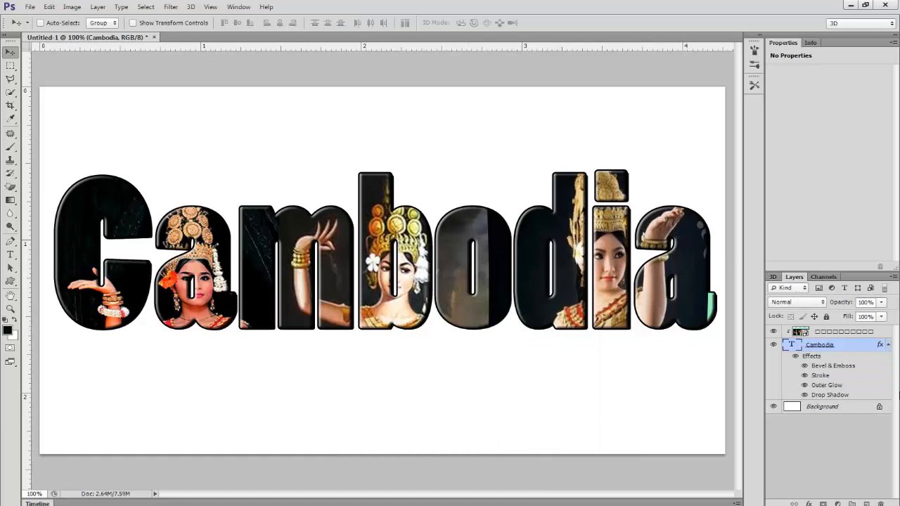
{"action": "left_click", "coordinate": [890, 345]}
Nudge the Cambodia text layer slightly left and up over the picture to hide the green strip in the last letter.
{"action": "left_click", "coordinate": [837, 338]}
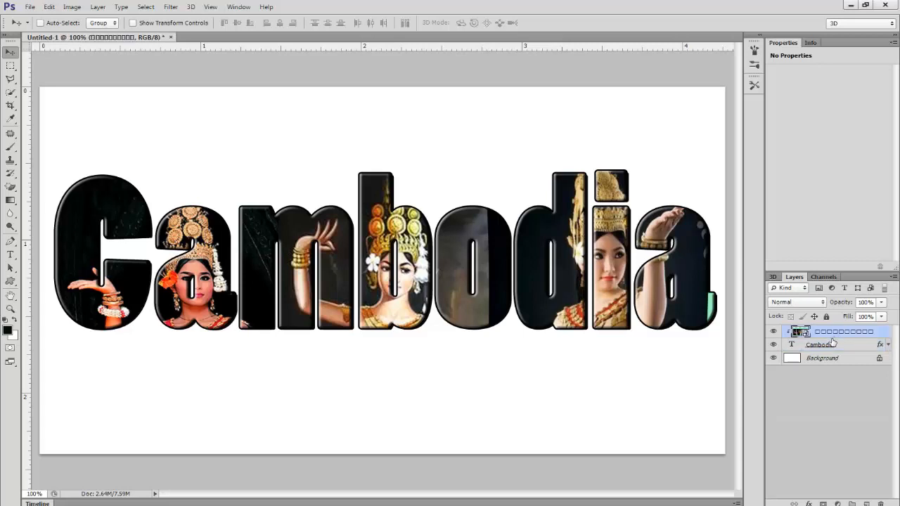
{"action": "left_click", "coordinate": [831, 347]}
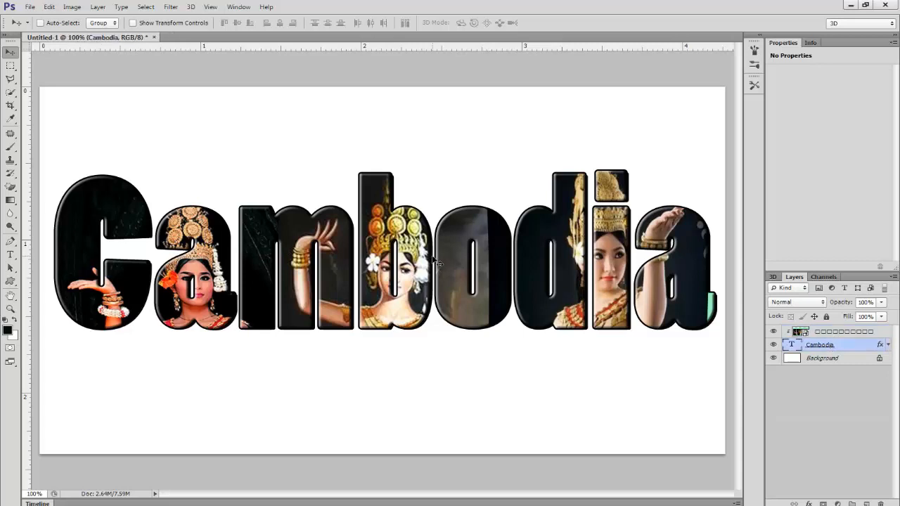
{"action": "mouse_move", "coordinate": [439, 252]}
{"action": "left_mouse_down"}
{"action": "mouse_move", "coordinate": [440, 261]}
{"action": "mouse_move", "coordinate": [437, 234]}
{"action": "mouse_move", "coordinate": [447, 262]}
{"action": "mouse_move", "coordinate": [432, 256]}
{"action": "mouse_move", "coordinate": [443, 255]}
{"action": "mouse_move", "coordinate": [436, 242]}
{"action": "mouse_move", "coordinate": [438, 257]}
{"action": "left_mouse_up"}
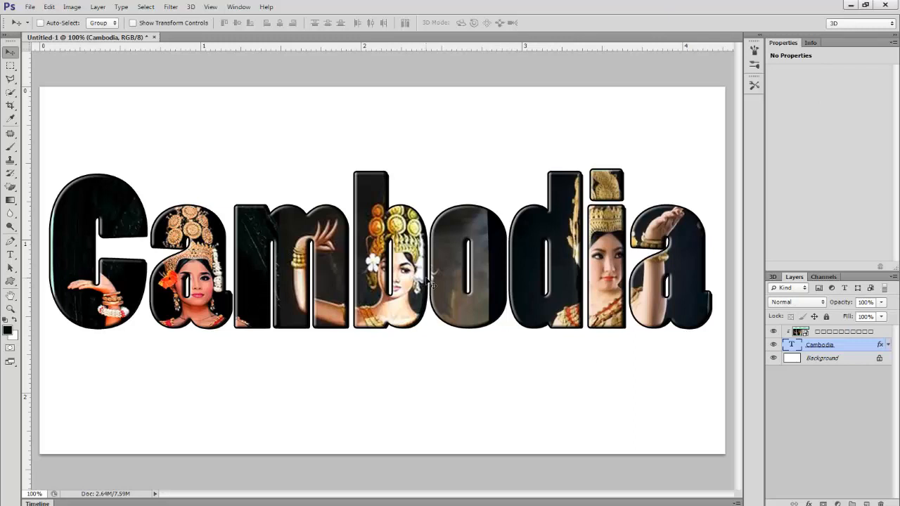
Fill the Background layer with a radial white-to-mint-green gradient running from the upper middle toward the upper-left corner.
{"action": "left_click", "coordinate": [847, 360]}
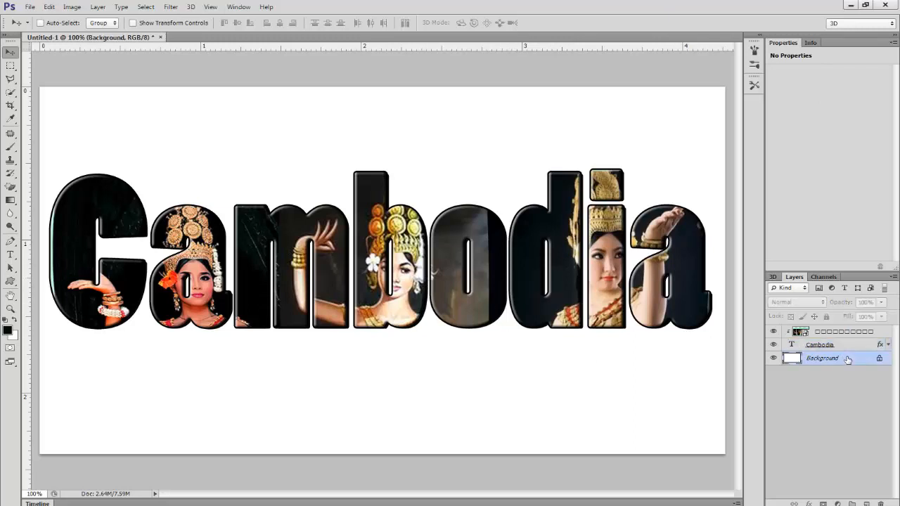
{"action": "left_click", "coordinate": [10, 200]}
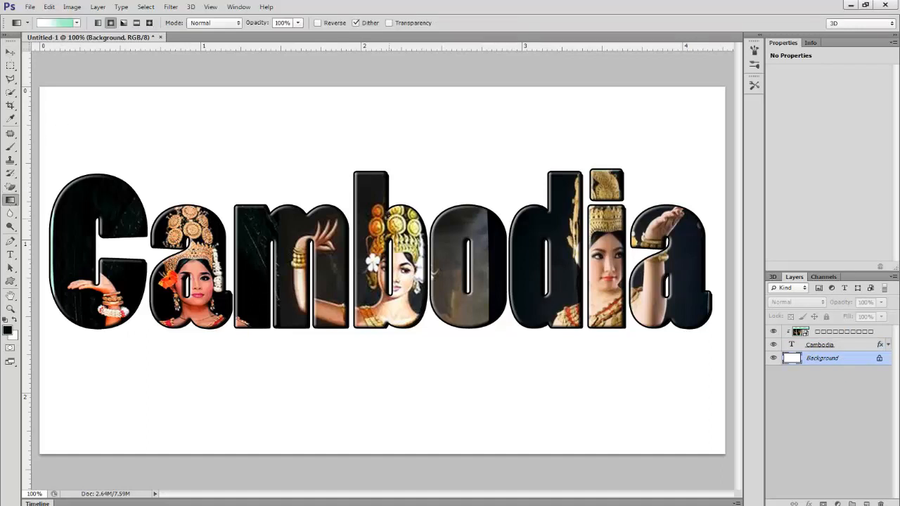
{"action": "left_click_drag", "start_coordinate": [400, 190], "coordinate": [103, 87]}
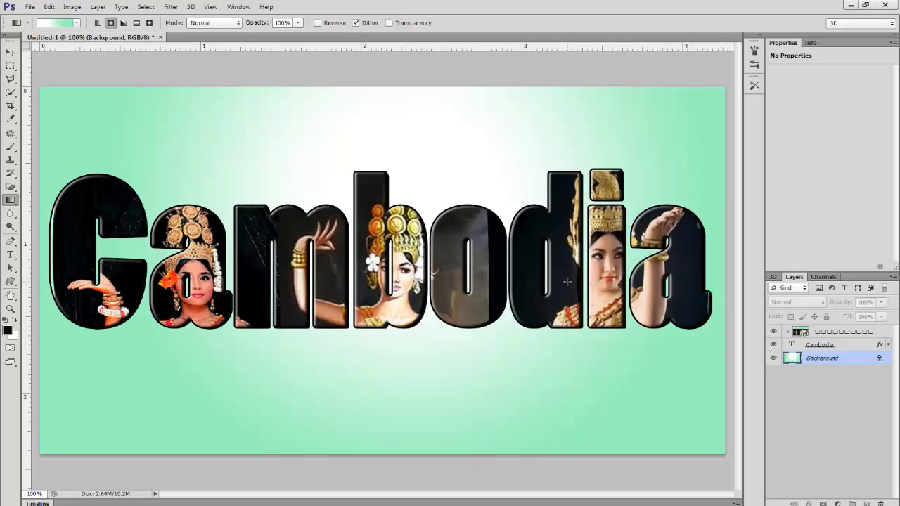
{"action": "left_click", "coordinate": [10, 51]}
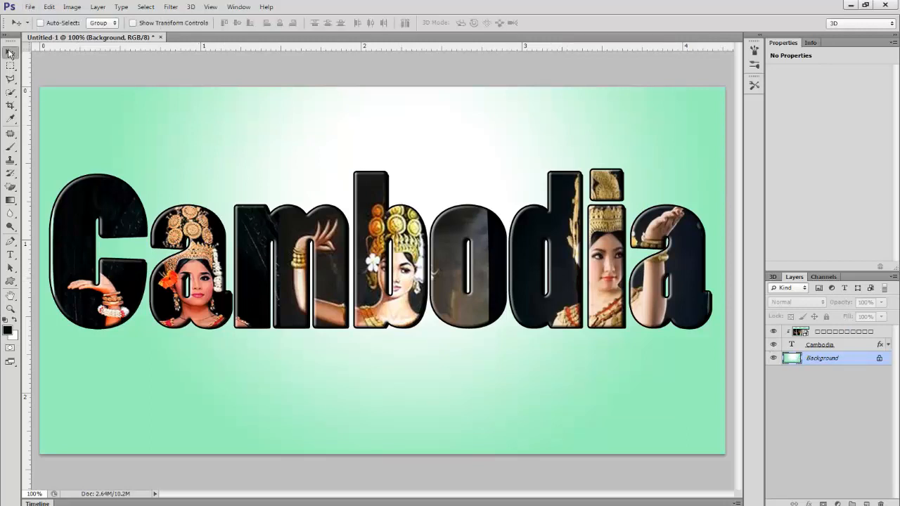